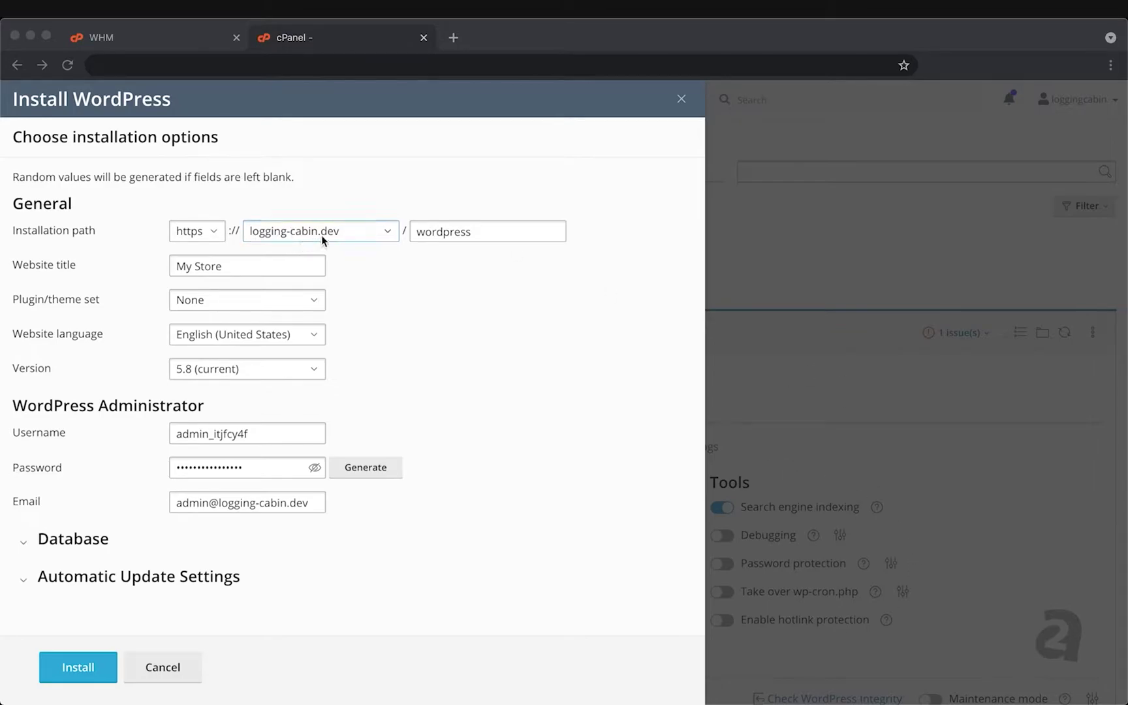
- Target my-new.logging-cabin.dev, title the site 'My New Logging Cabin', and keep plugin/theme set at None
{"action": "left_click", "coordinate": [388, 233]}
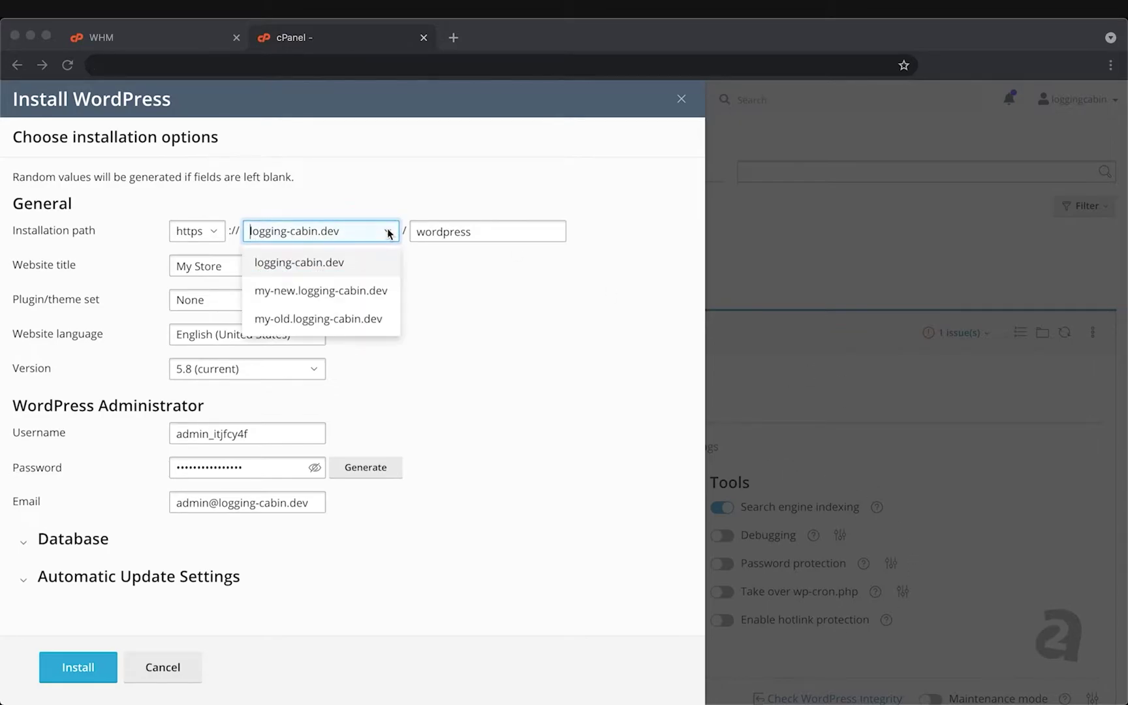
{"action": "left_click", "coordinate": [309, 297]}
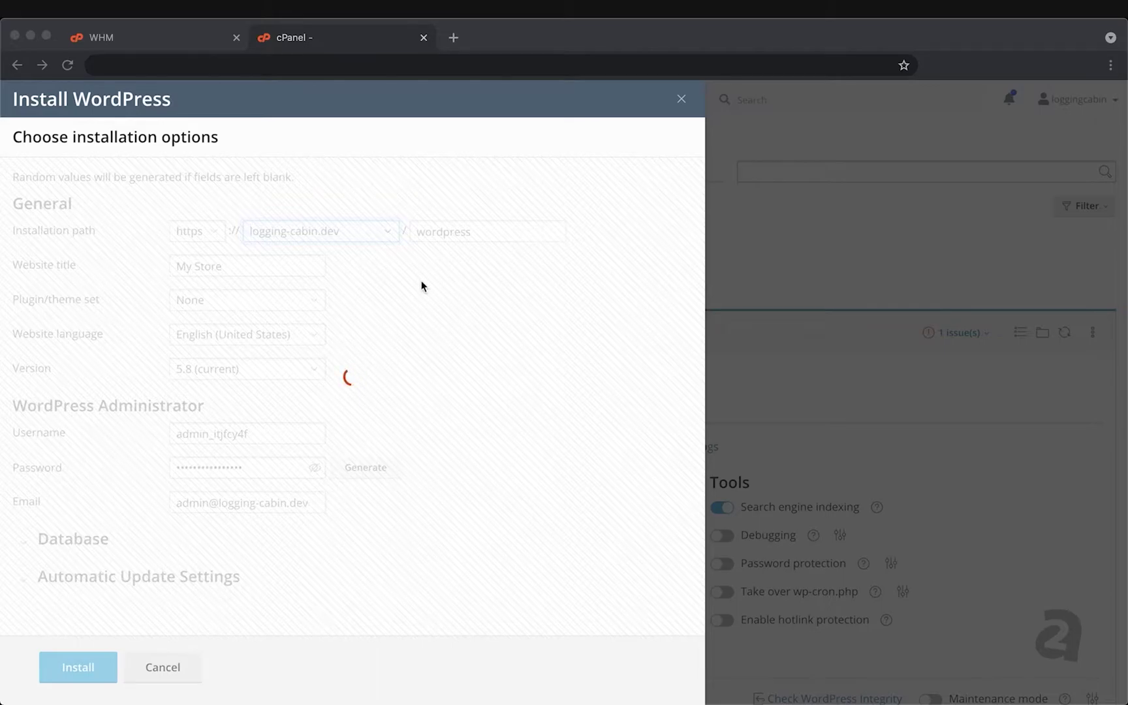
{"action": "left_click_drag", "start_coordinate": [247, 264], "coordinate": [166, 262]}
{"action": "type", "text": "My New "}
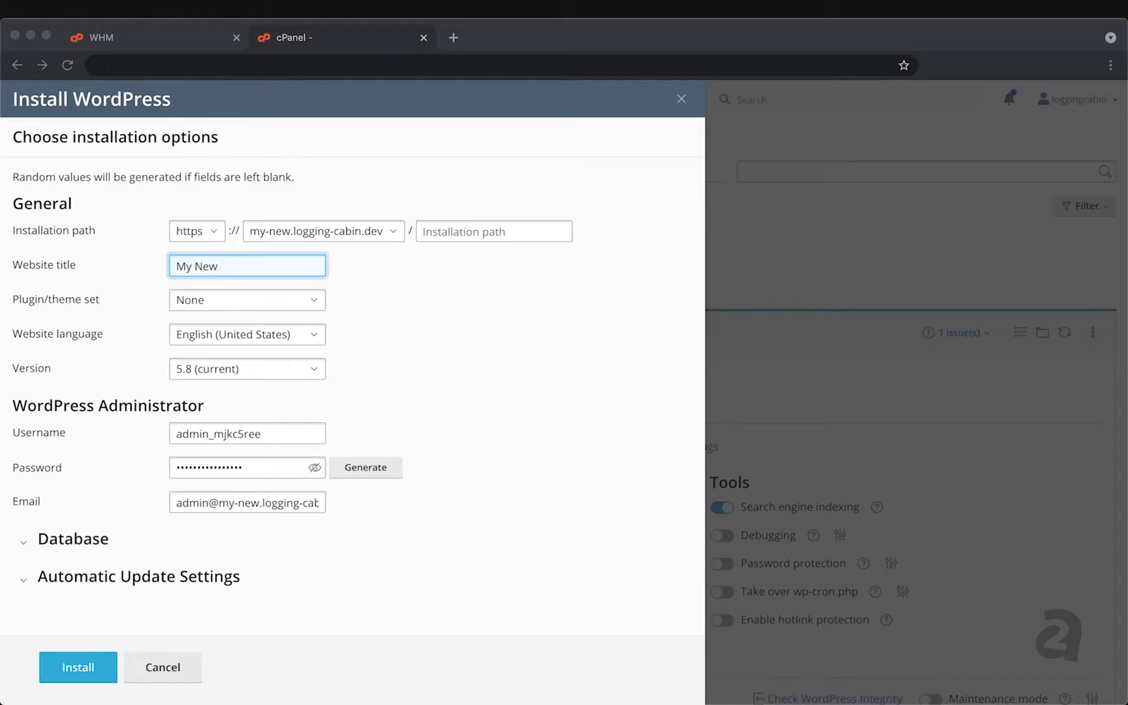
{"action": "type", "text": "Logging Cabin"}
{"action": "left_click", "coordinate": [209, 304]}
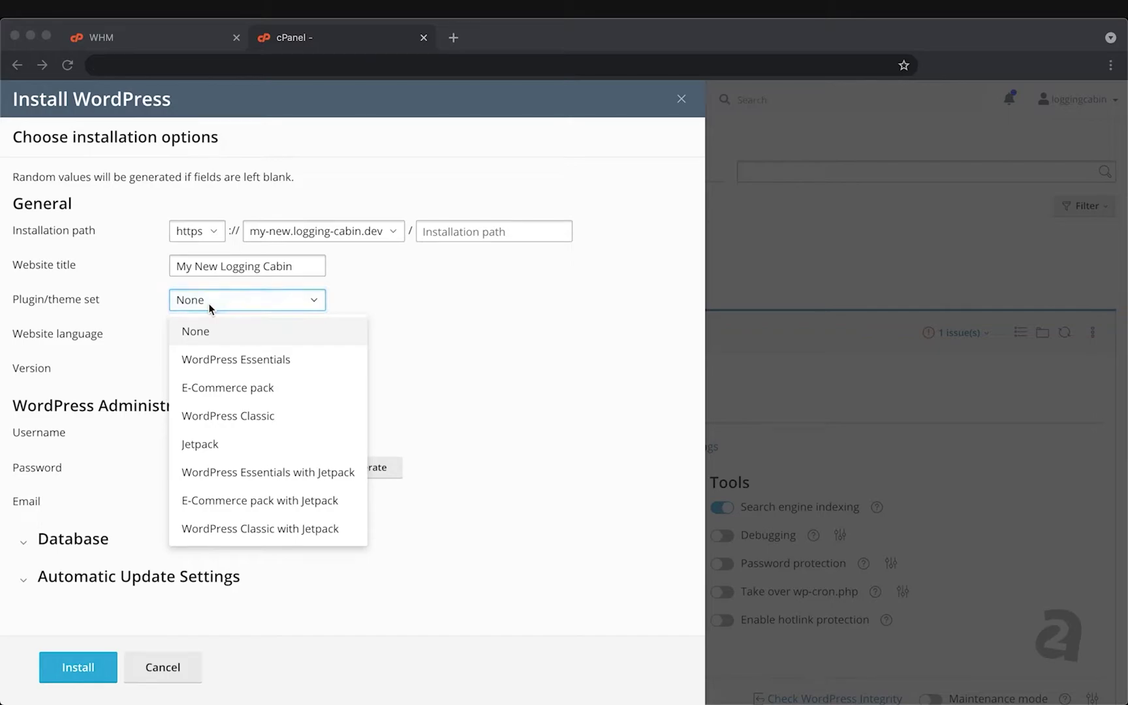
{"action": "left_click", "coordinate": [388, 303]}
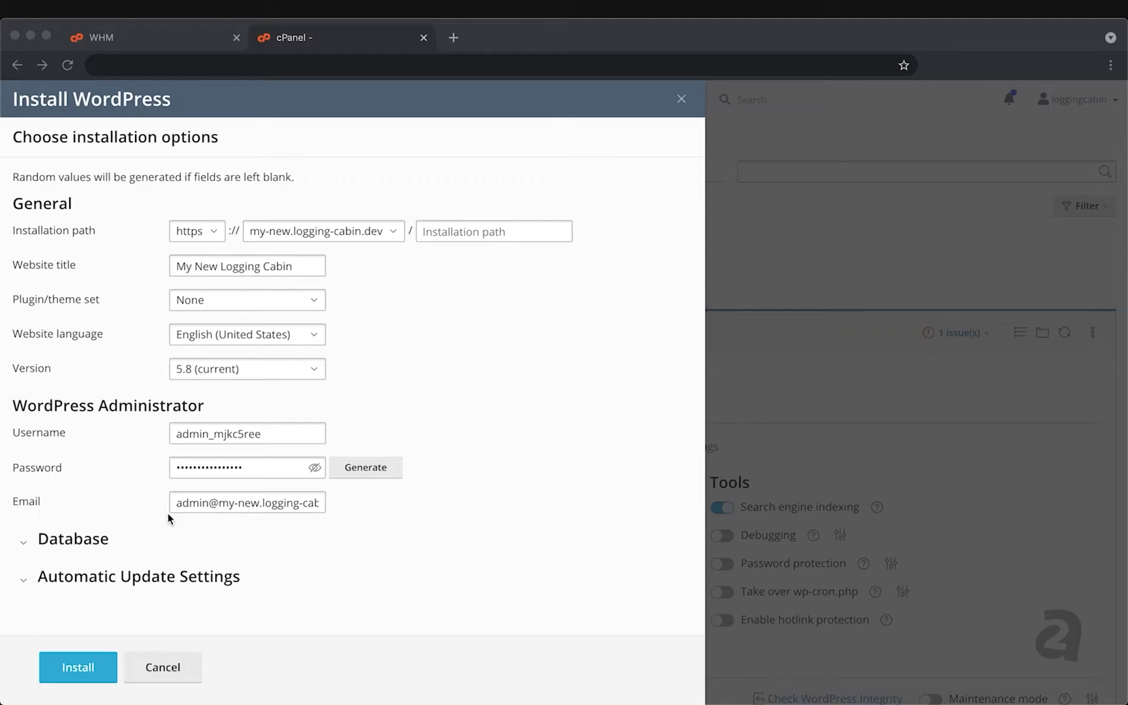
- Review the auto-generated database name, prefix and user in the Database section, then collapse it
{"action": "left_click", "coordinate": [23, 542]}
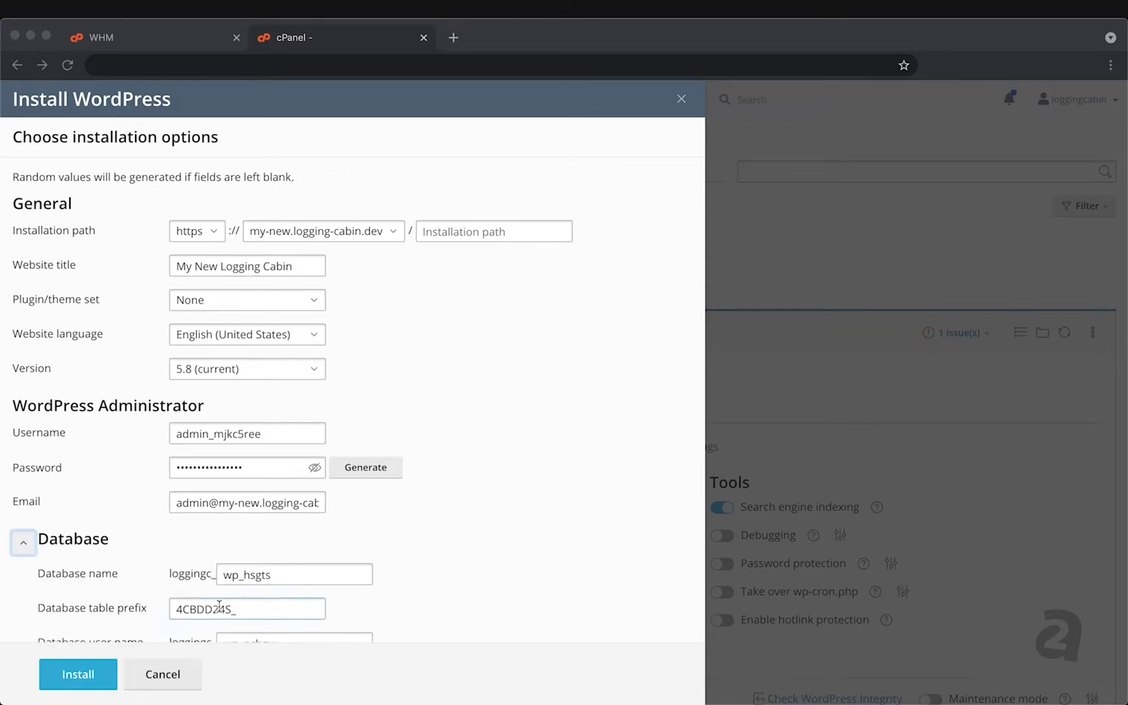
{"action": "scroll", "coordinate": [219, 606], "scroll_direction": "down", "scroll_amount": 4}
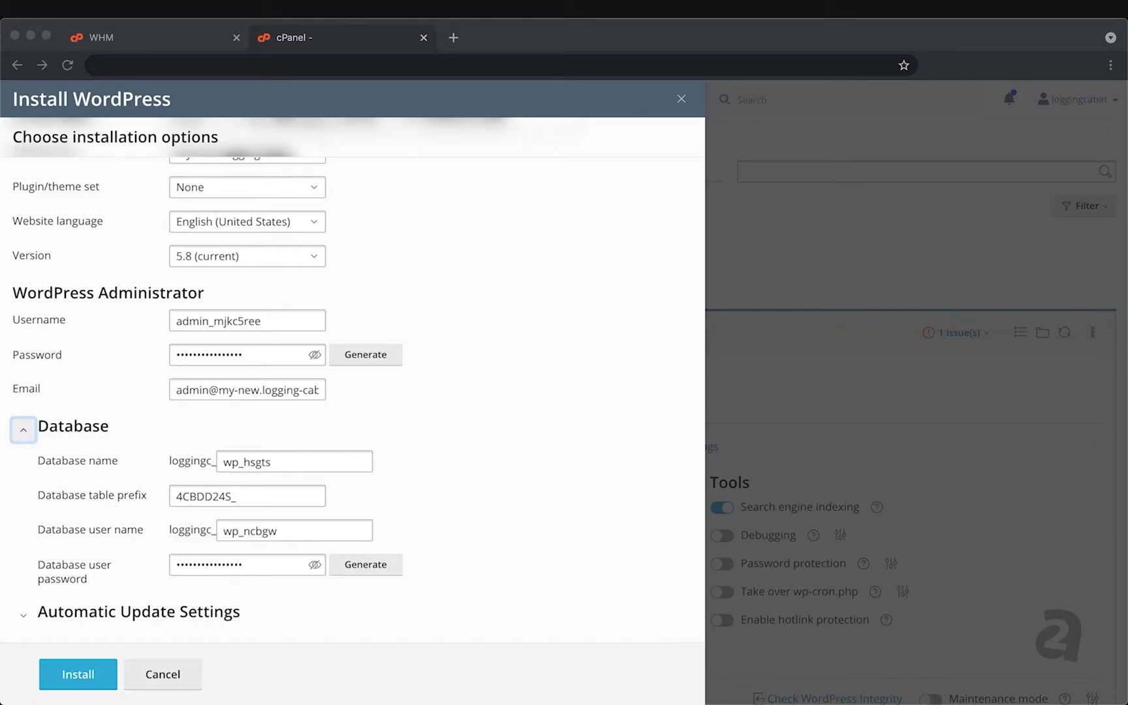
{"action": "left_click", "coordinate": [22, 433]}
- Enable all minor and major WordPress auto-updates plus plugin and theme auto-updates, then install
{"action": "left_click", "coordinate": [23, 580]}
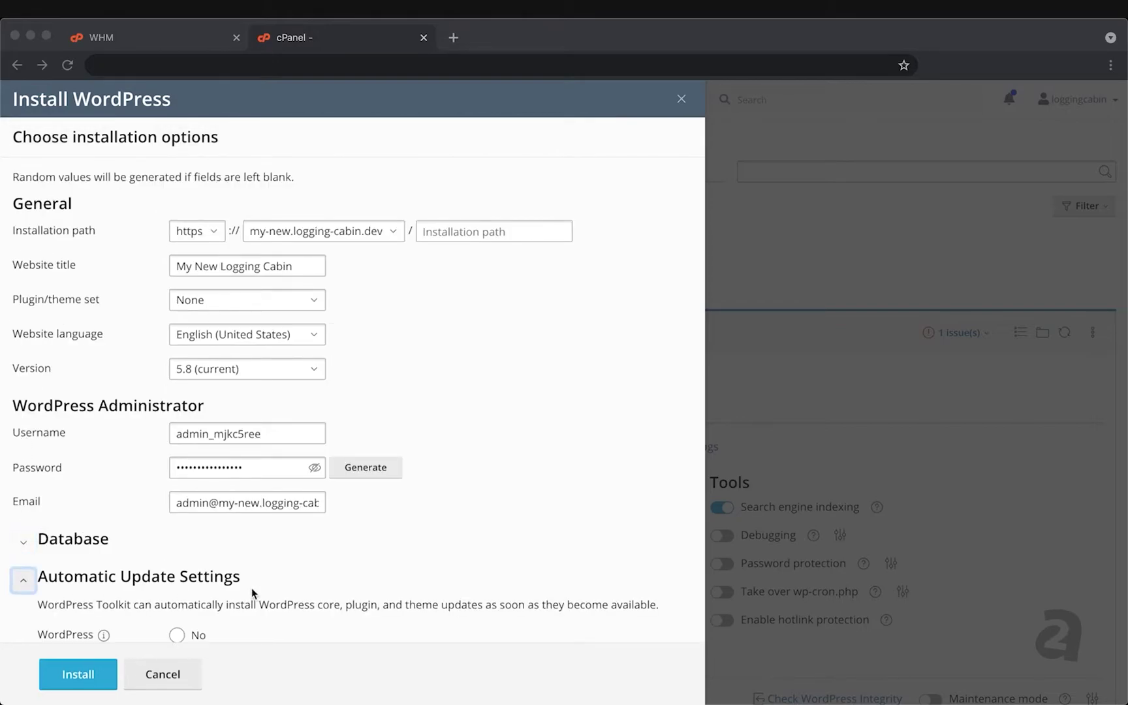
{"action": "scroll", "coordinate": [252, 588], "scroll_direction": "down", "scroll_amount": 3}
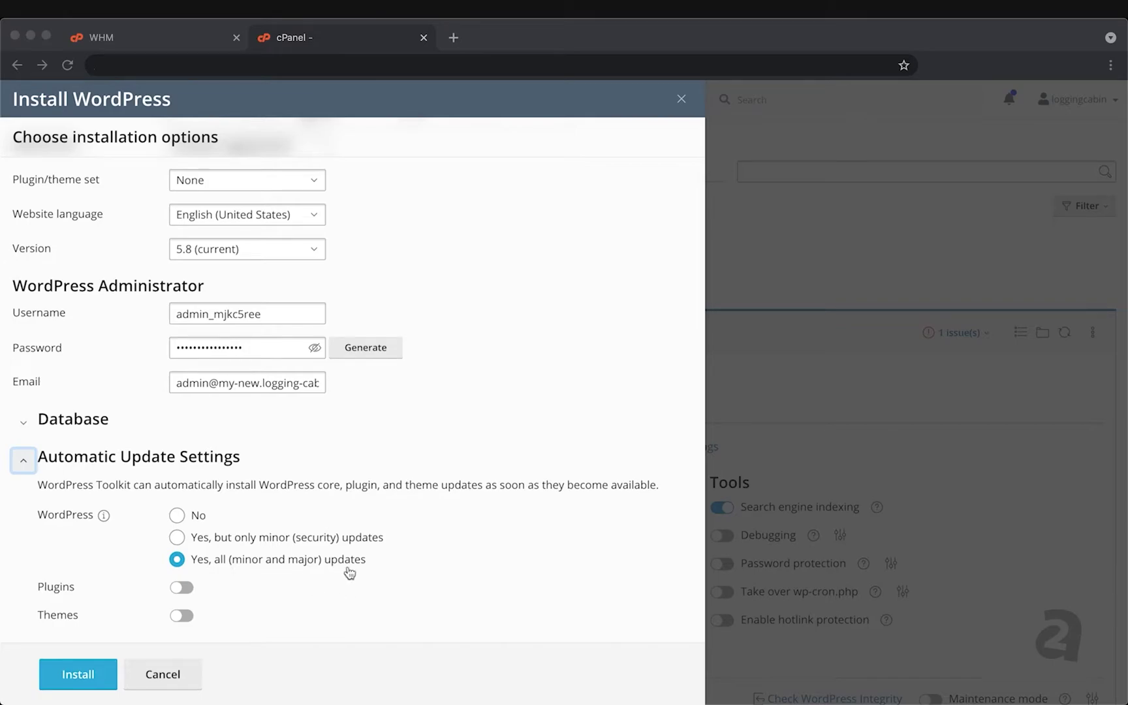
{"action": "left_click", "coordinate": [181, 588]}
{"action": "left_click", "coordinate": [183, 617]}
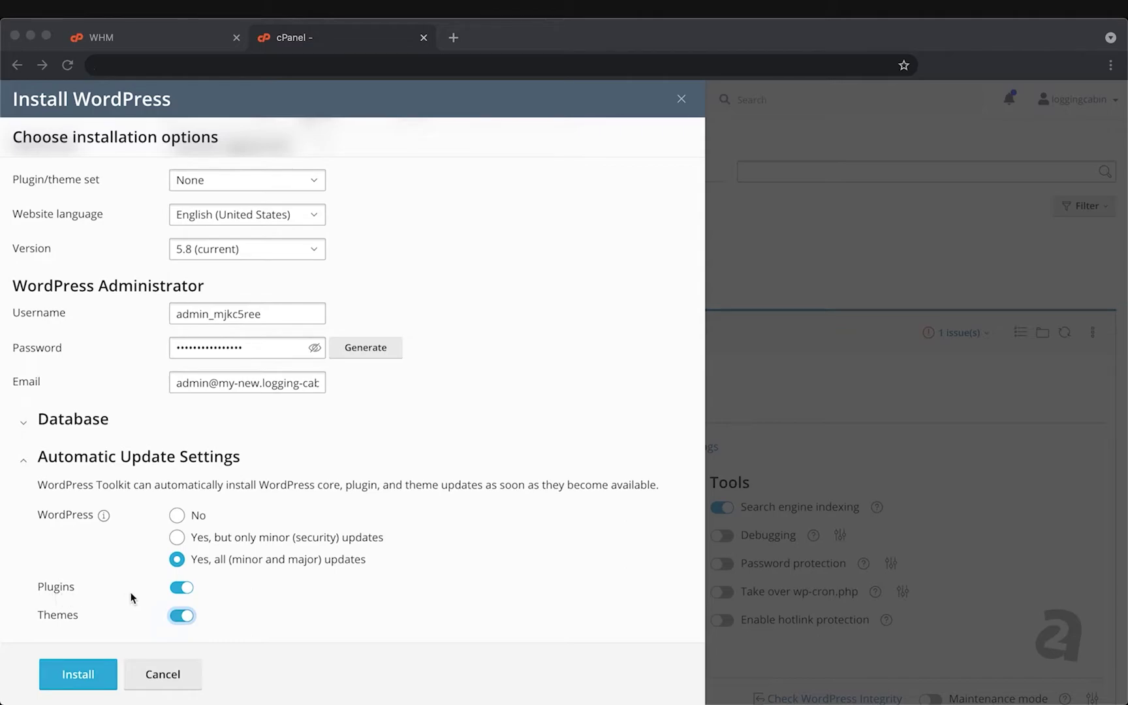
{"action": "left_click", "coordinate": [71, 682]}
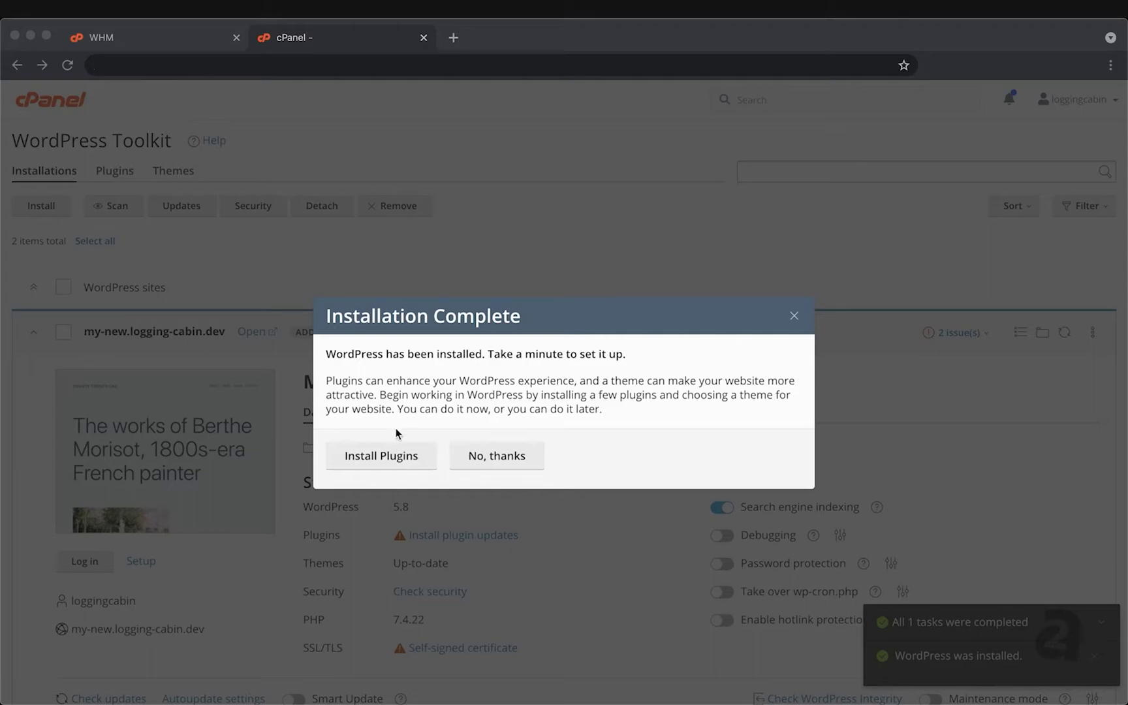
- Install the Elementor Website Builder plugin from the catalog, found by searching 'element'
{"action": "left_click", "coordinate": [373, 460]}
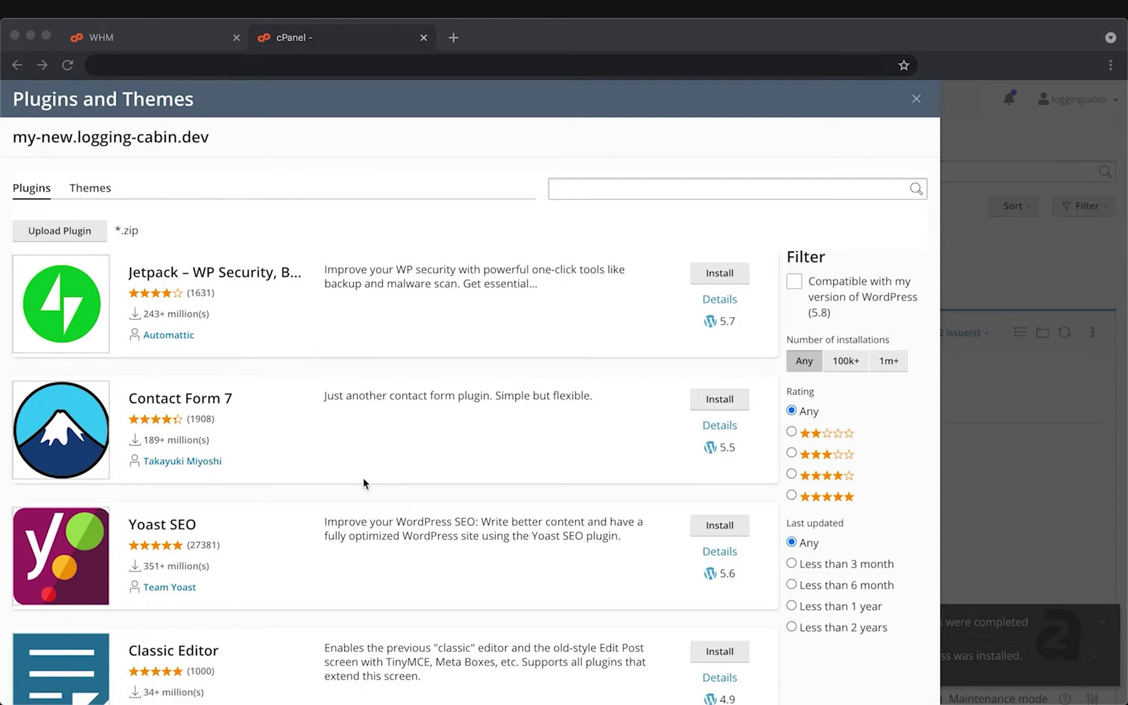
{"action": "left_click", "coordinate": [607, 187]}
{"action": "type", "text": "elemen"}
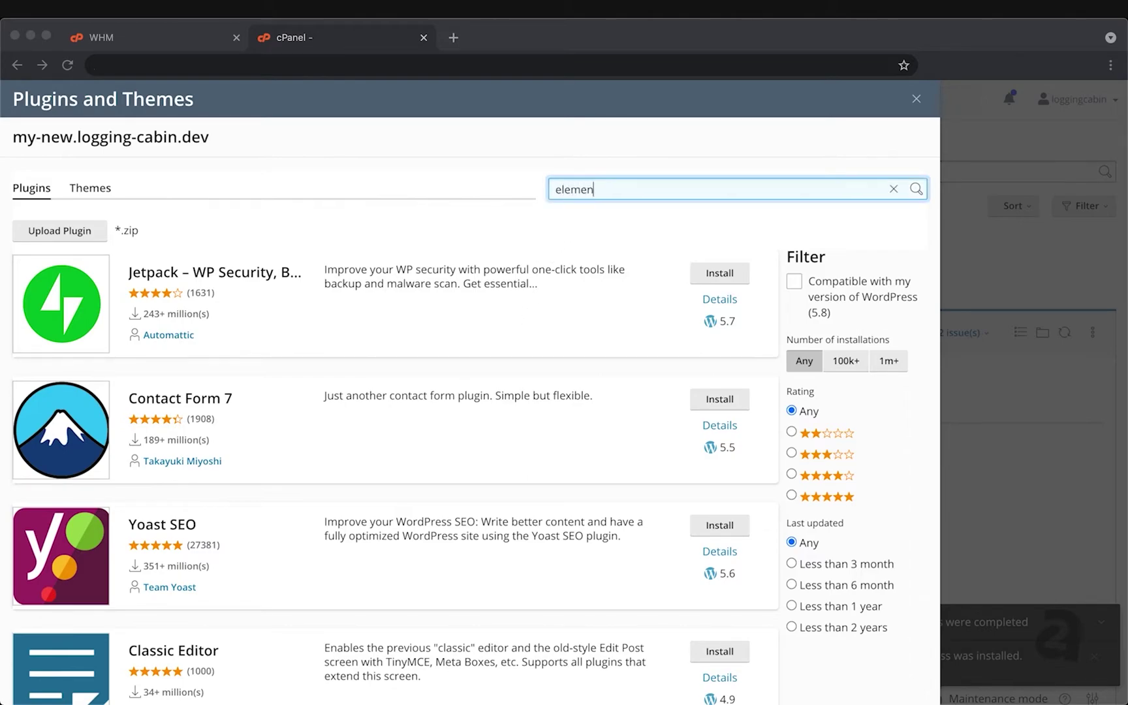
{"action": "type", "text": "tor"}
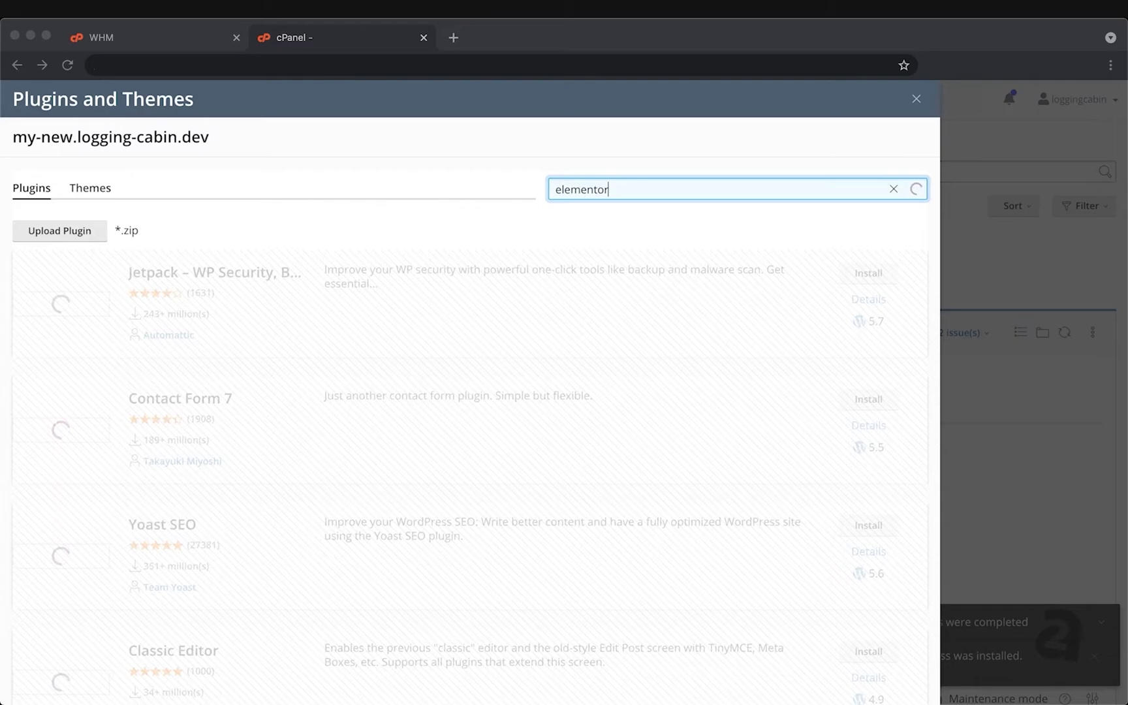
{"action": "key", "text": "BackSpace"}
{"action": "key", "text": "BackSpace"}
{"action": "left_click", "coordinate": [703, 398]}
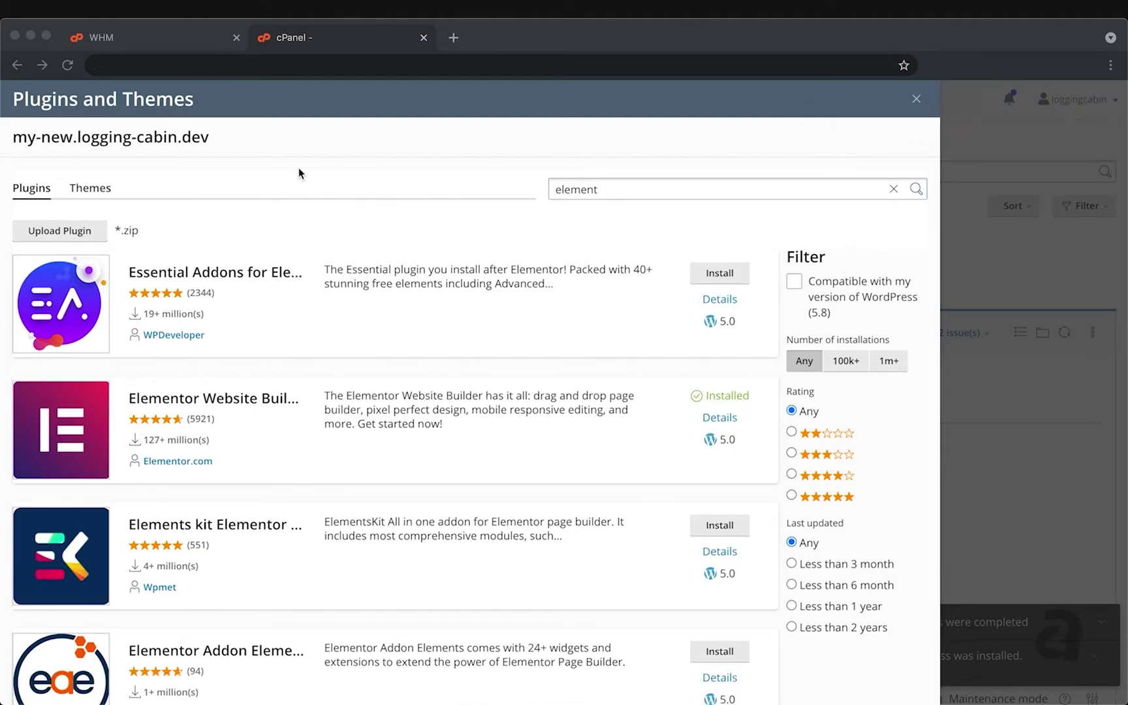
- Browse the Themes results in the Plugins and Themes catalog for my-new.logging-cabin.dev
{"action": "left_click", "coordinate": [92, 194]}
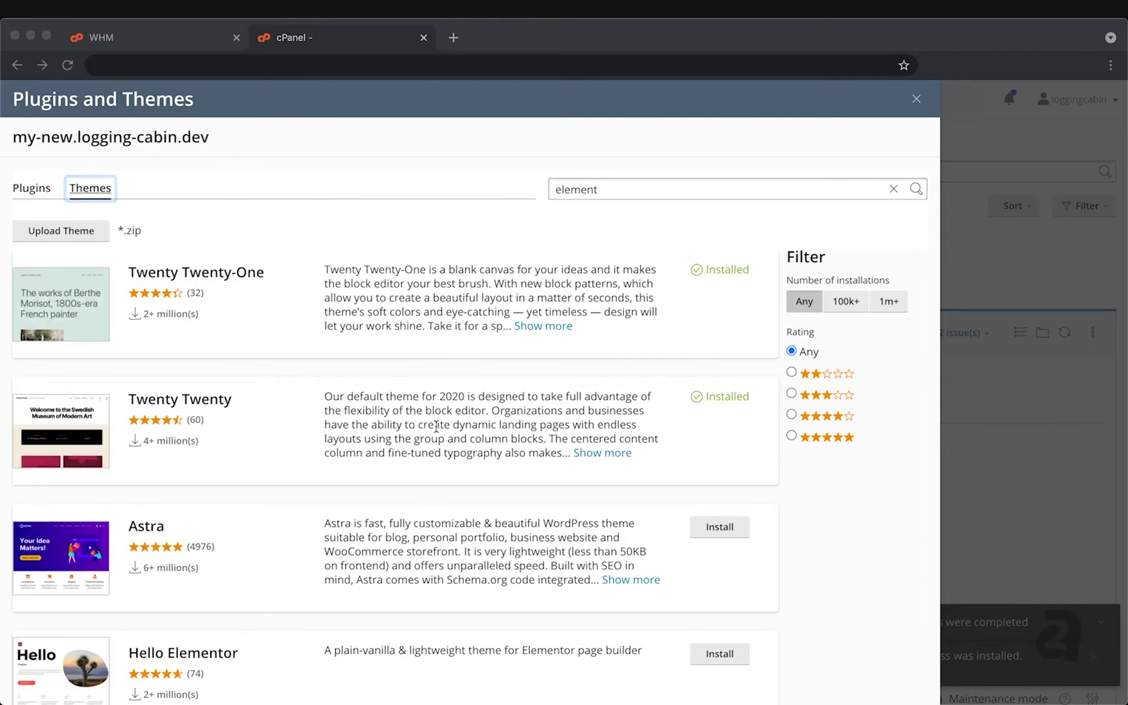
{"action": "scroll", "coordinate": [436, 427], "scroll_direction": "down", "scroll_amount": 5}
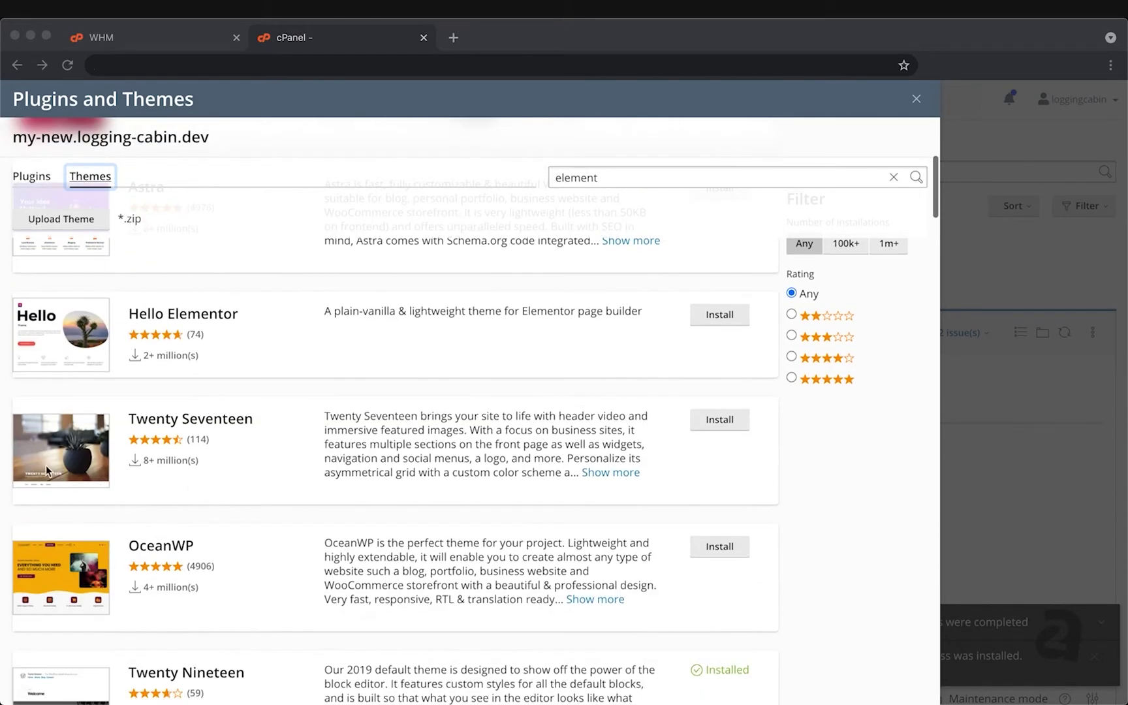
{"action": "scroll", "coordinate": [323, 632], "scroll_direction": "down", "scroll_amount": 2}
{"action": "scroll", "coordinate": [323, 632], "scroll_direction": "down", "scroll_amount": 10}
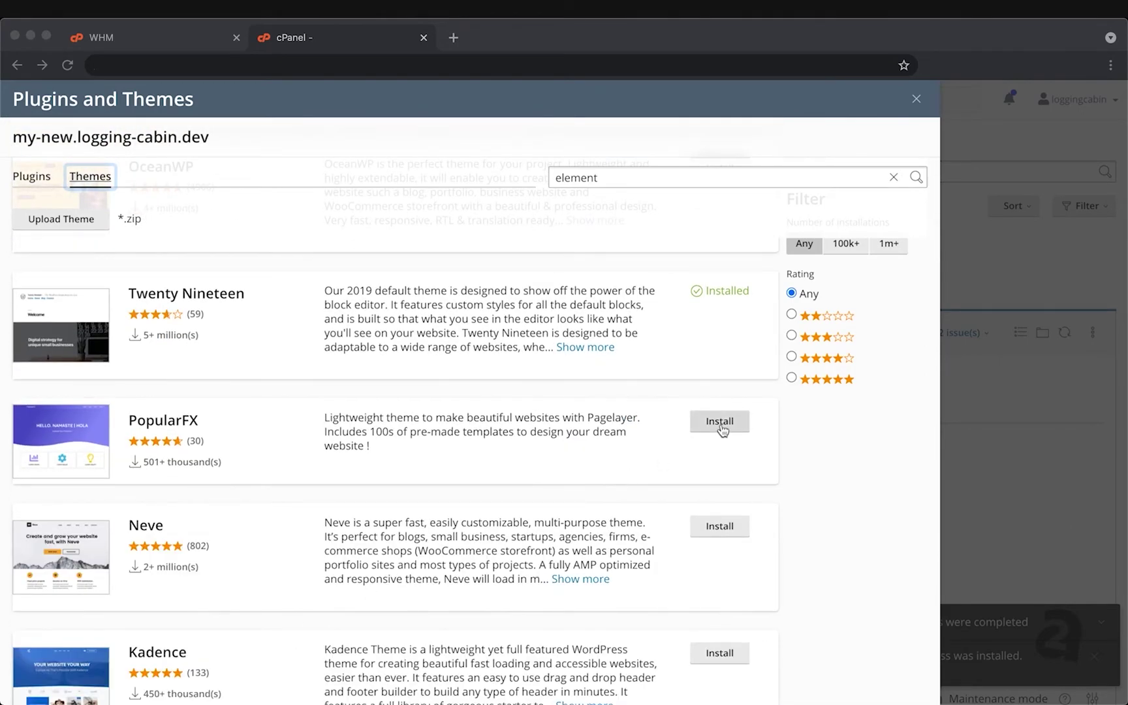
{"action": "scroll", "coordinate": [446, 622], "scroll_direction": "down", "scroll_amount": 2}
{"action": "scroll", "coordinate": [447, 622], "scroll_direction": "down", "scroll_amount": 4}
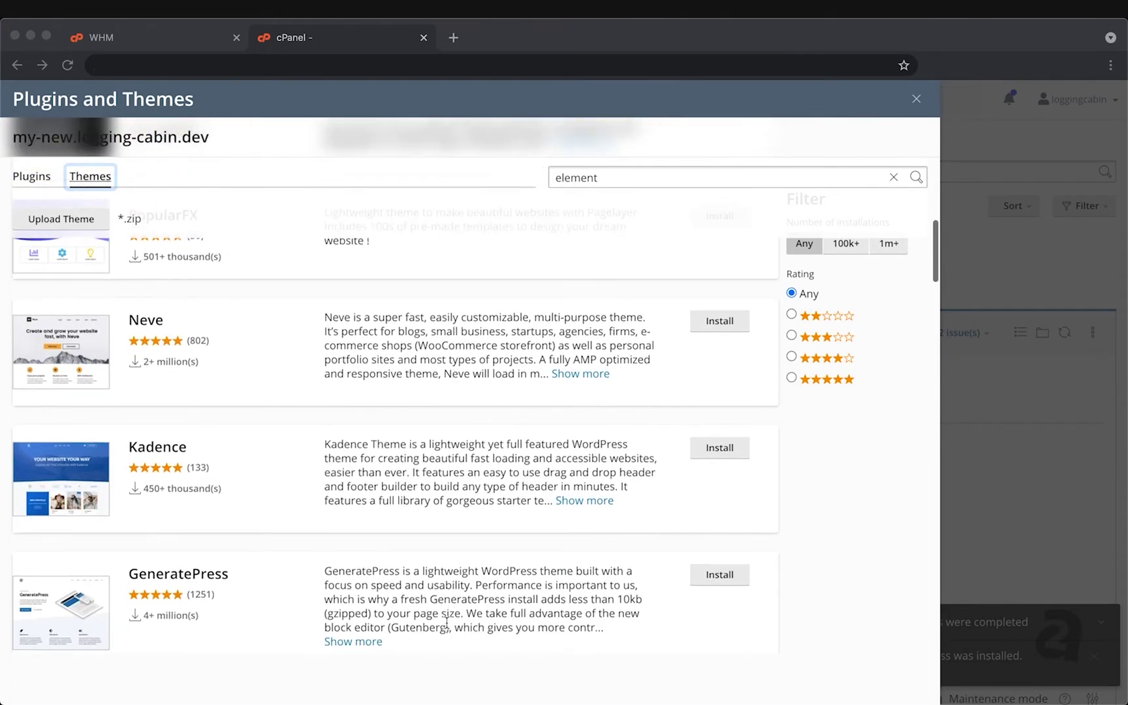
{"action": "scroll", "coordinate": [721, 265], "scroll_direction": "up", "scroll_amount": 2}
{"action": "scroll", "coordinate": [721, 268], "scroll_direction": "down", "scroll_amount": 1}
{"action": "scroll", "coordinate": [722, 270], "scroll_direction": "up", "scroll_amount": 2}
- Close the Plugins and Themes window and dismiss the WordPress installed notification
{"action": "left_click", "coordinate": [918, 98]}
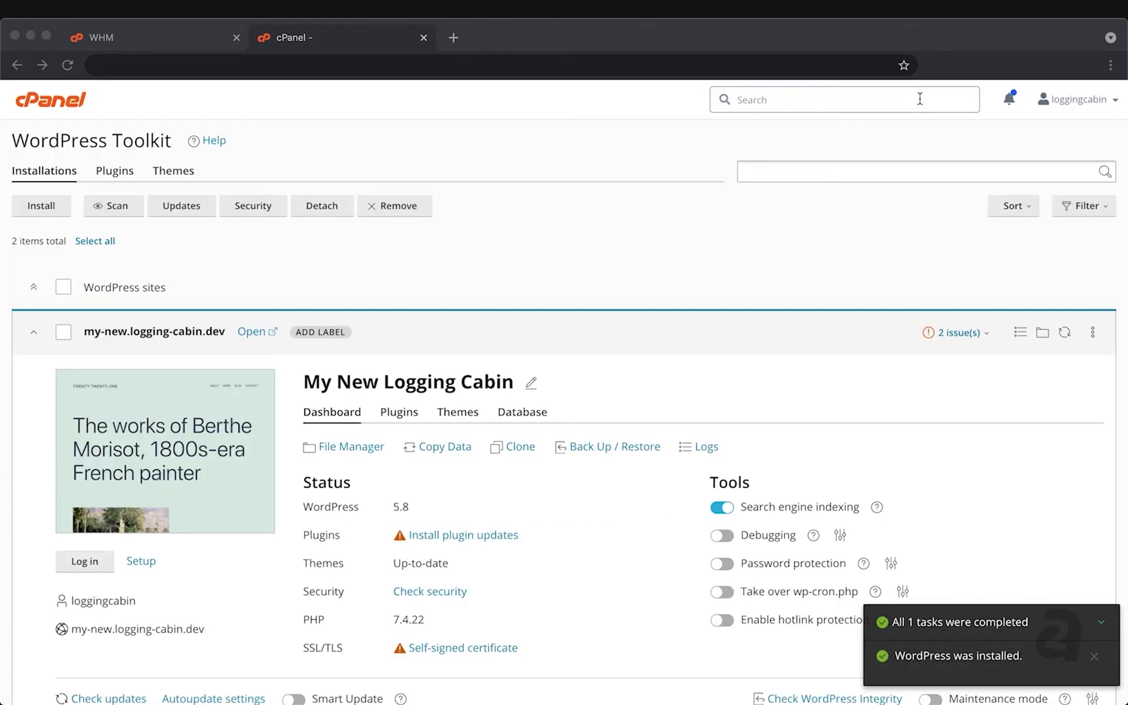
{"action": "left_click", "coordinate": [1093, 660]}
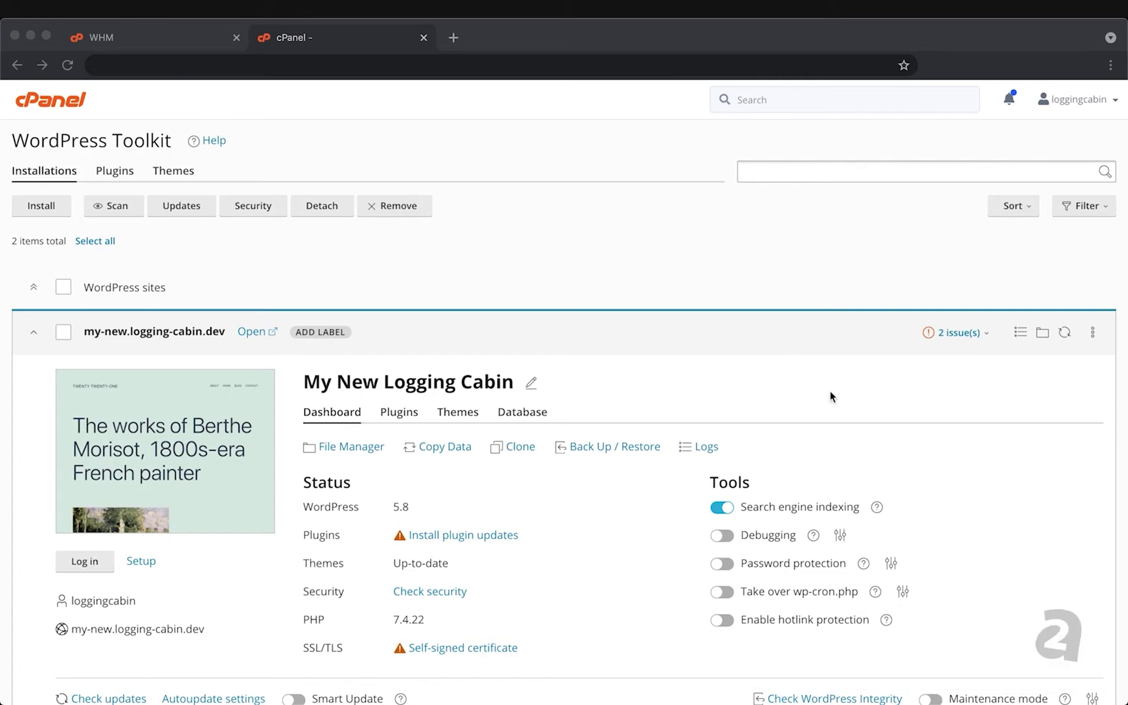
{"action": "scroll", "coordinate": [640, 285], "scroll_direction": "down", "scroll_amount": 5}
{"action": "scroll", "coordinate": [640, 285], "scroll_direction": "up", "scroll_amount": 1}
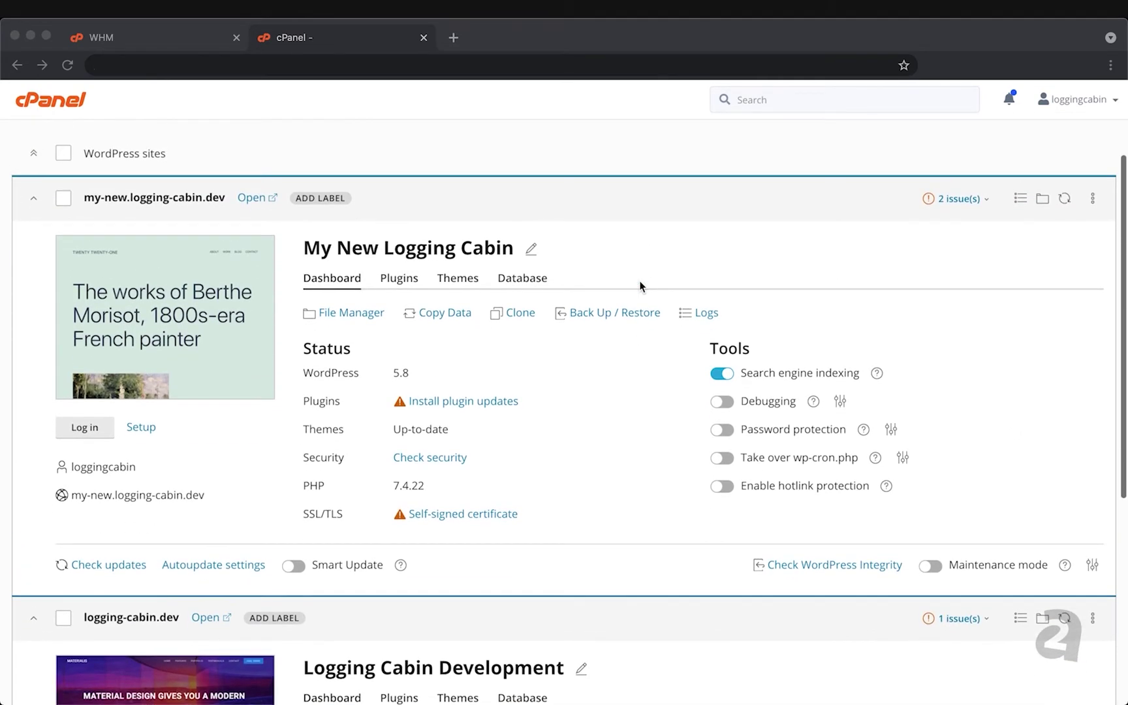
- Check the new site's Plugins and Themes tabs, return to Dashboard, and collapse my-new.logging-cabin.dev
{"action": "left_click", "coordinate": [399, 282]}
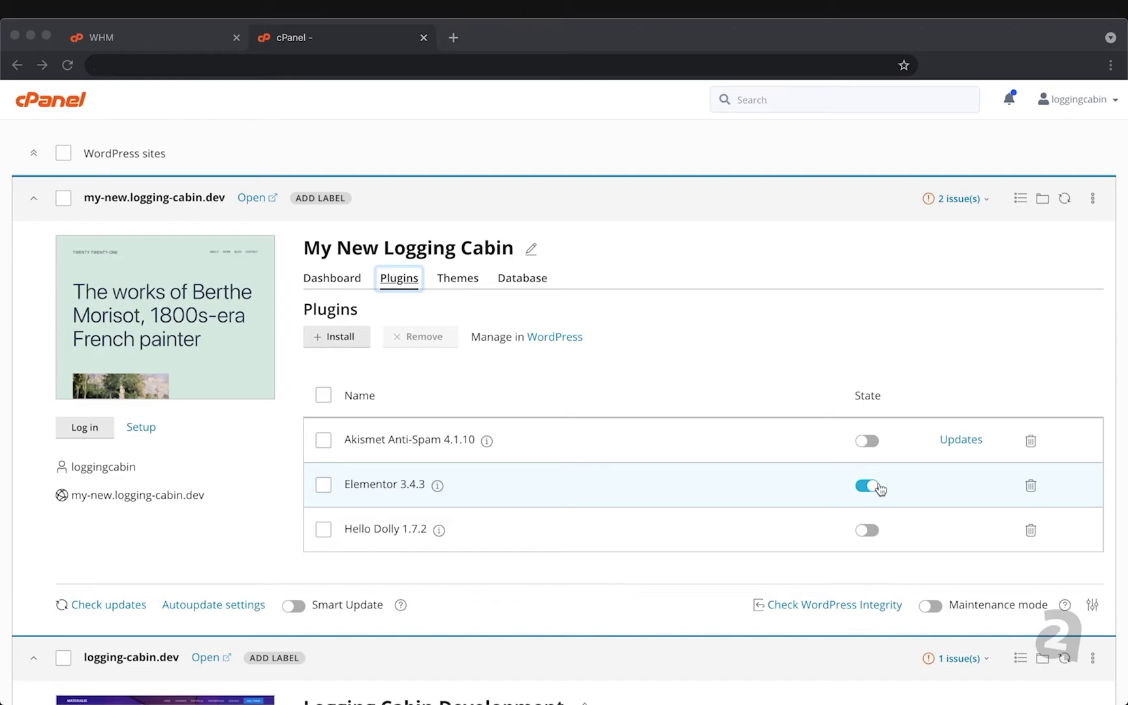
{"action": "left_click", "coordinate": [457, 286]}
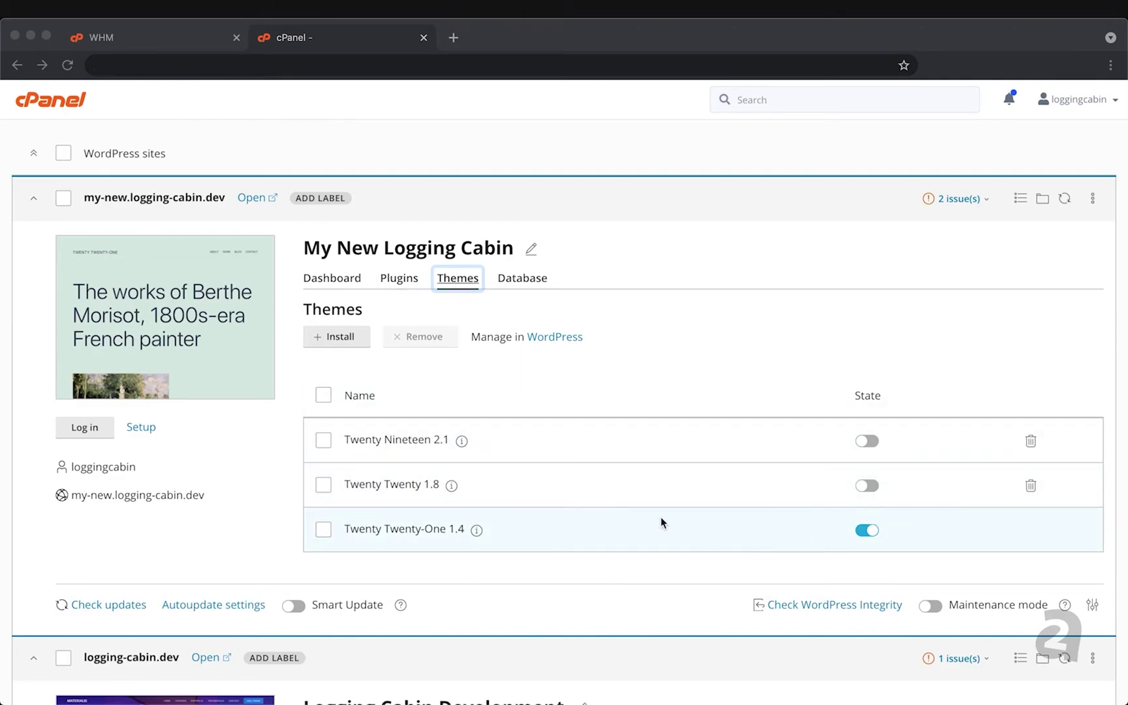
{"action": "left_click", "coordinate": [395, 279]}
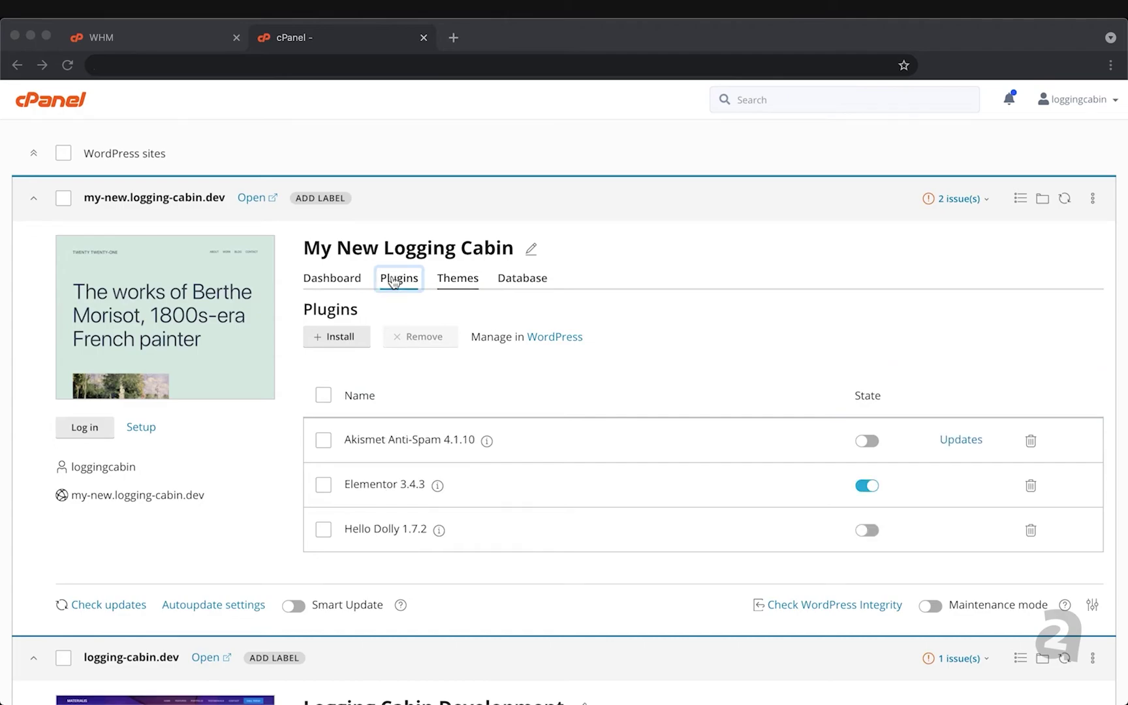
{"action": "left_click", "coordinate": [333, 279]}
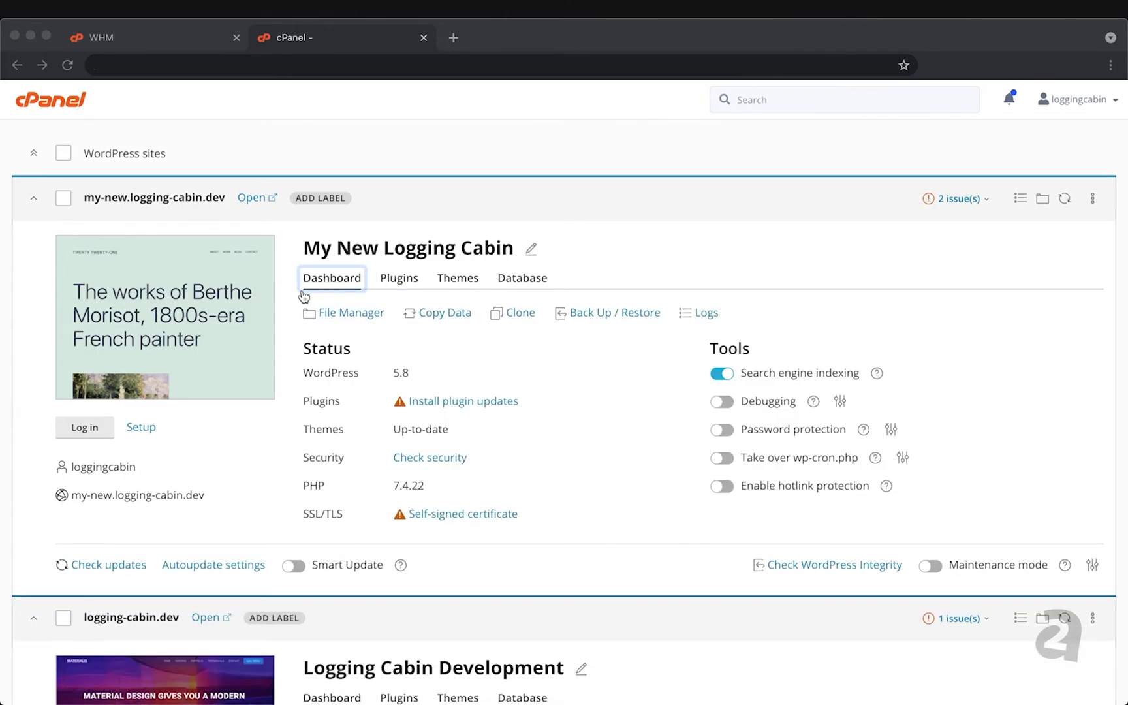
{"action": "left_click", "coordinate": [35, 203]}
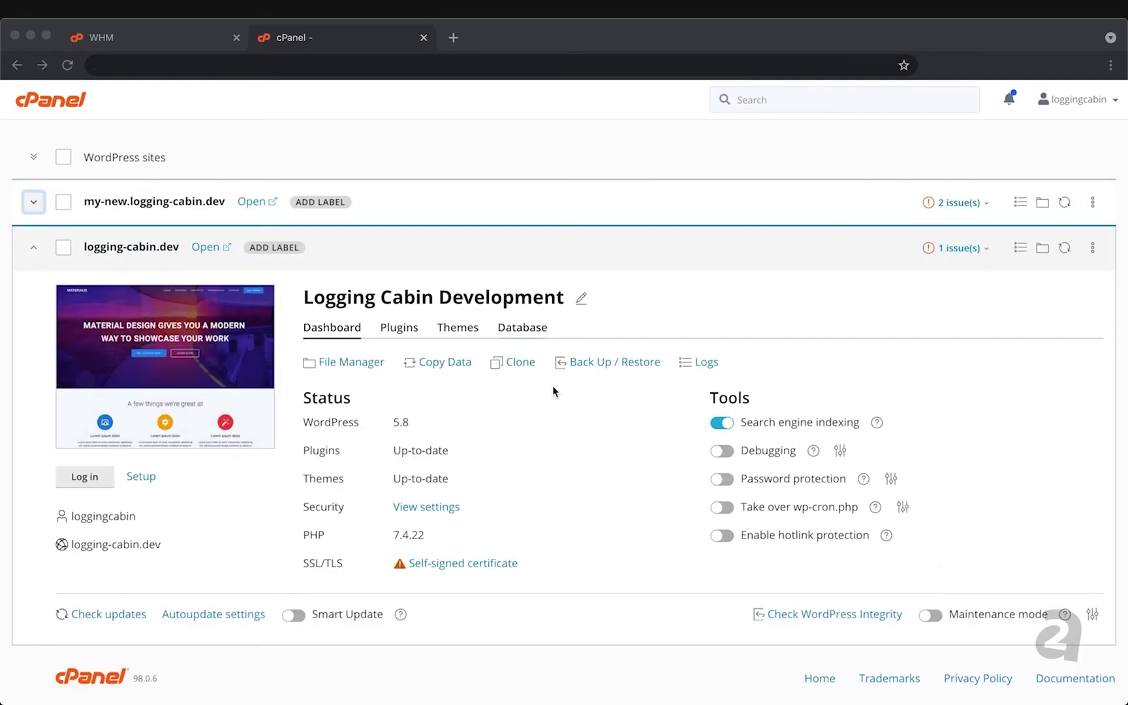
- Scan the account for WordPress websites, bringing the installations list to 3 items
{"action": "scroll", "coordinate": [432, 300], "scroll_direction": "up", "scroll_amount": 2}
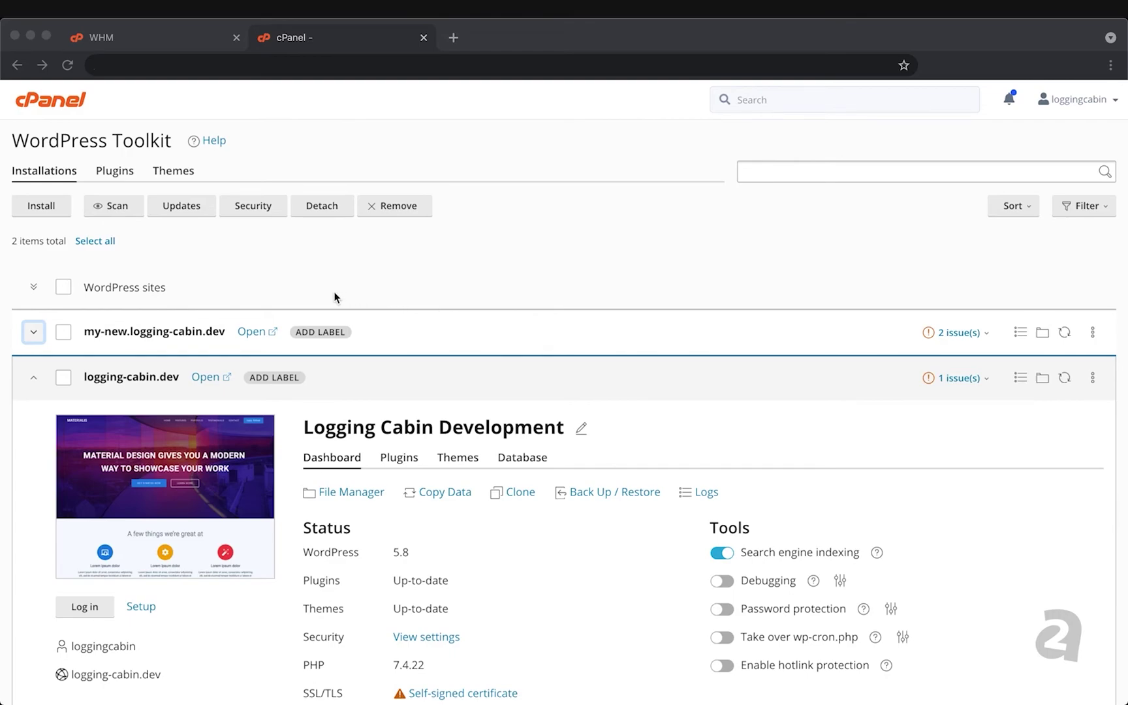
{"action": "left_click", "coordinate": [107, 209]}
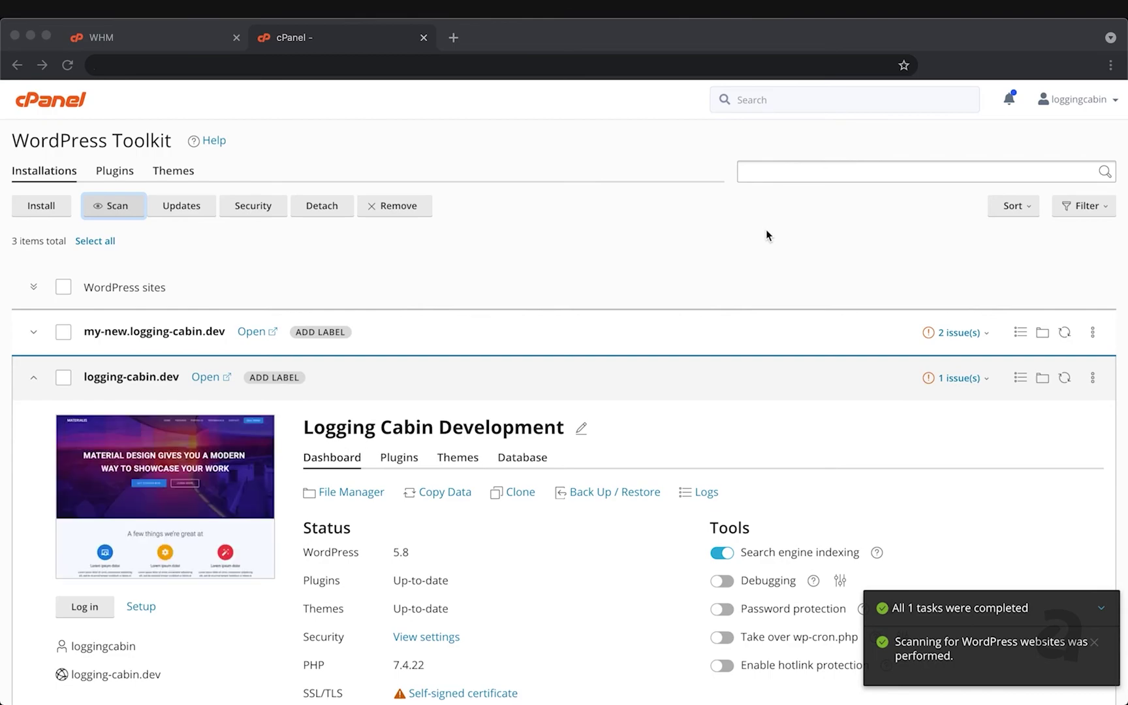
- Dismiss the scan notice, collapse logging-cabin.dev, and expand my-old.logging-cabin.dev showing outdated WordPress 4.9.18
{"action": "scroll", "coordinate": [691, 401], "scroll_direction": "down", "scroll_amount": 3}
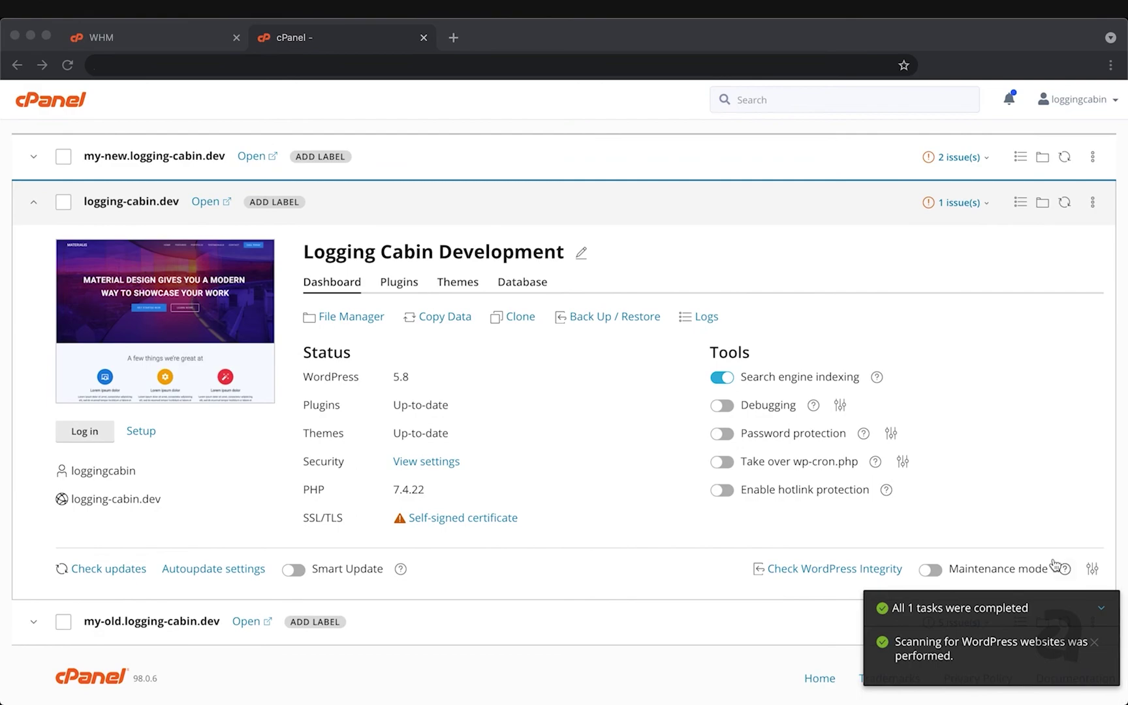
{"action": "left_click", "coordinate": [1095, 642]}
{"action": "left_click", "coordinate": [34, 202]}
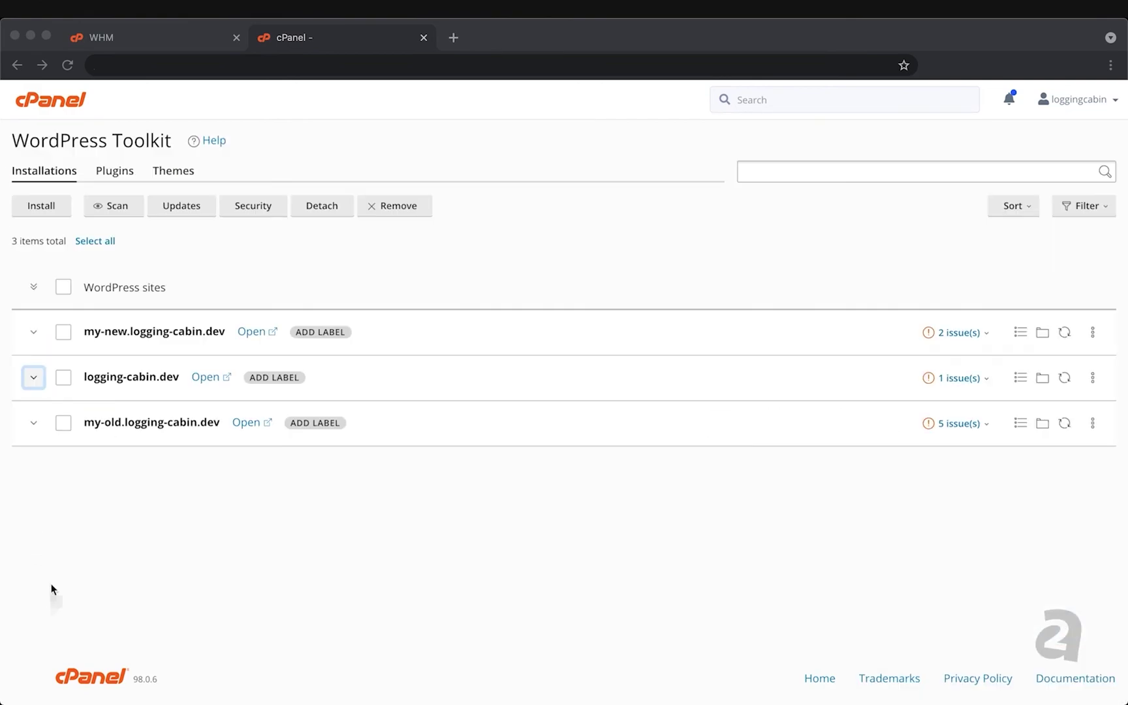
{"action": "left_click", "coordinate": [34, 423]}
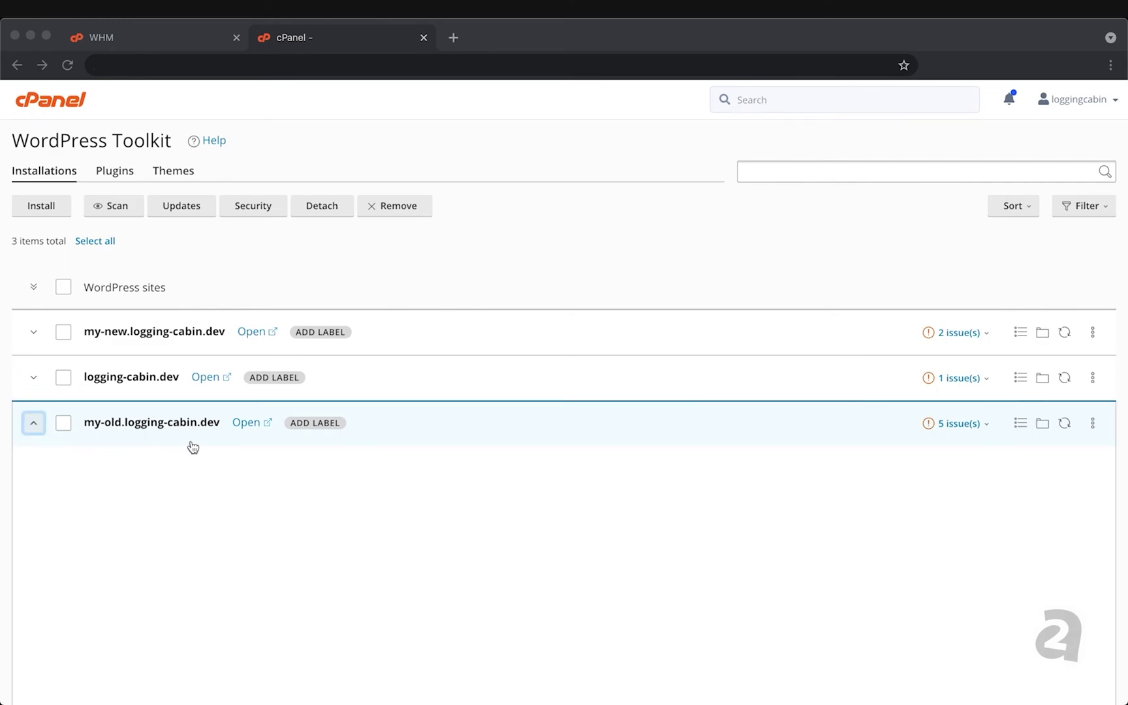
{"action": "scroll", "coordinate": [294, 575], "scroll_direction": "down", "scroll_amount": 5}
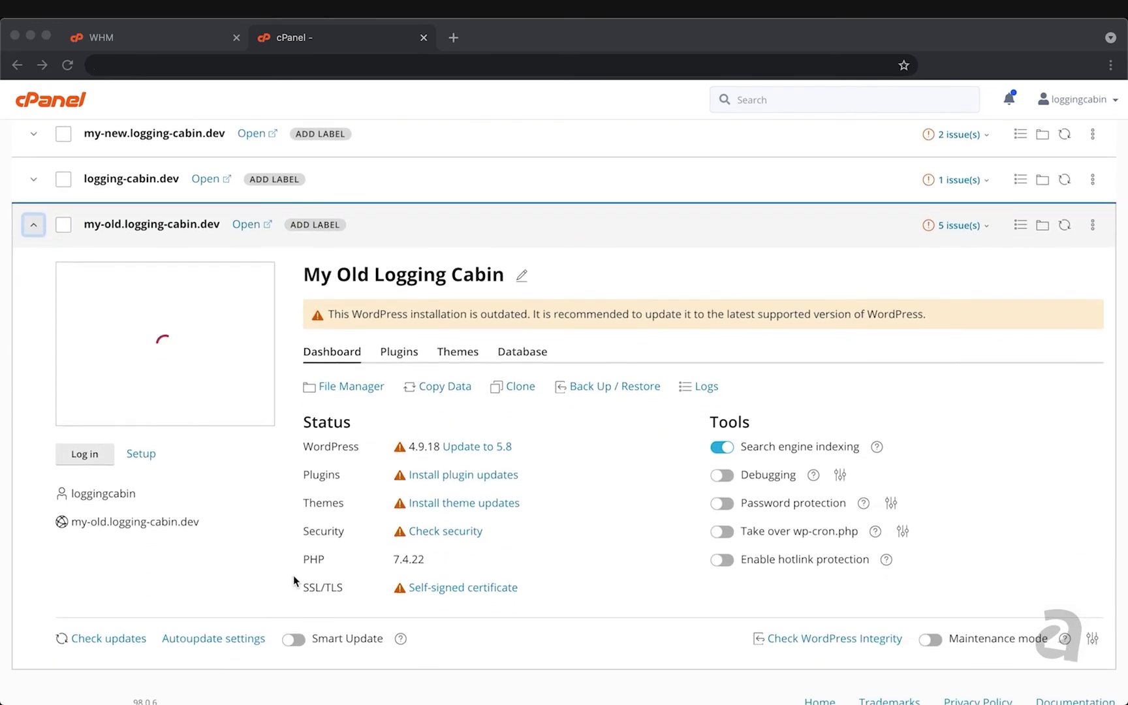
{"action": "scroll", "coordinate": [294, 575], "scroll_direction": "down", "scroll_amount": 1}
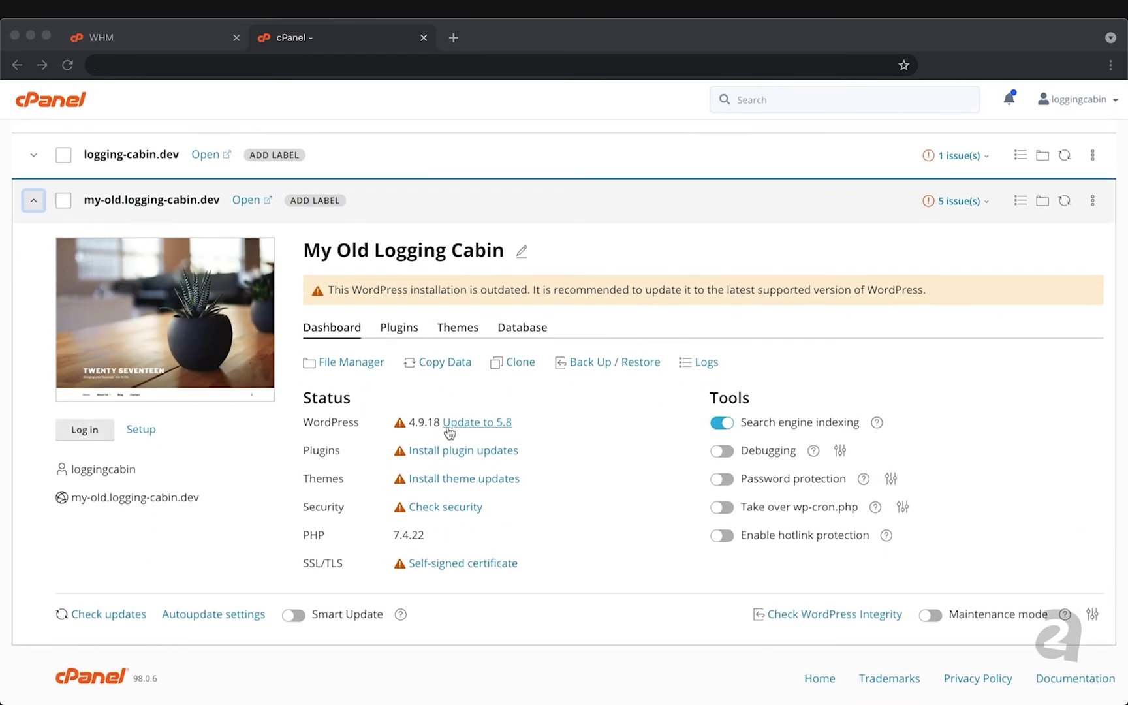